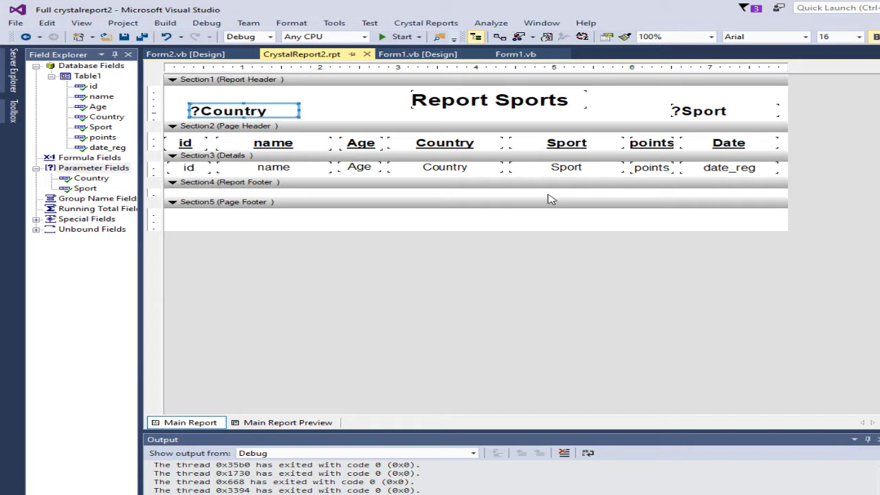
Step: Increase the Report Footer section's height and add a "Sum Points:" text object there, narrowed to fit its text
left_click_drag(555, 200, 555, 211)
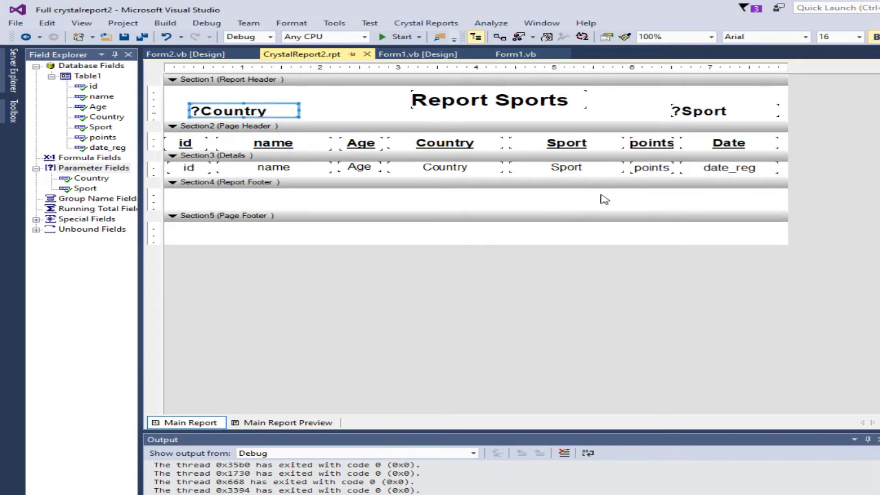
left_click(12, 114)
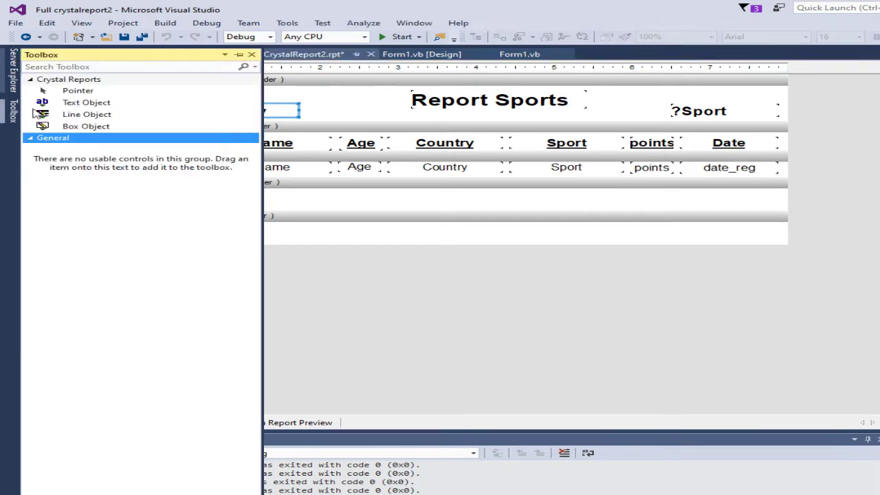
left_click(86, 105)
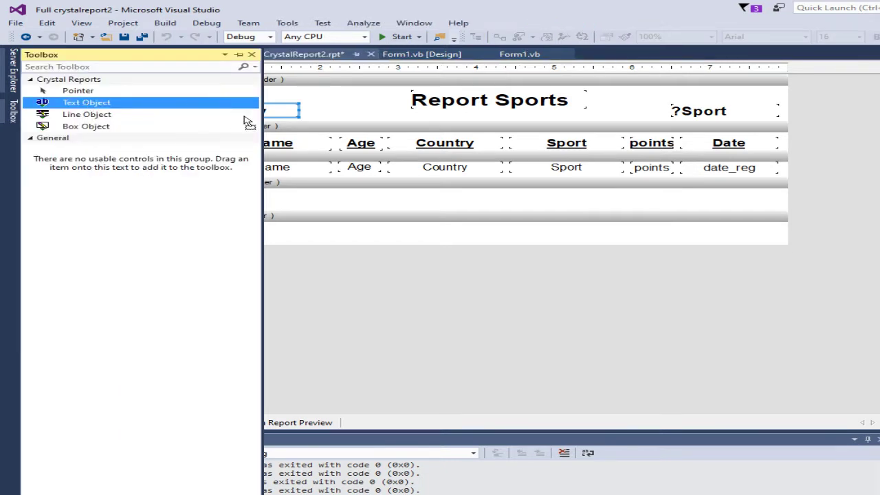
left_click(566, 198)
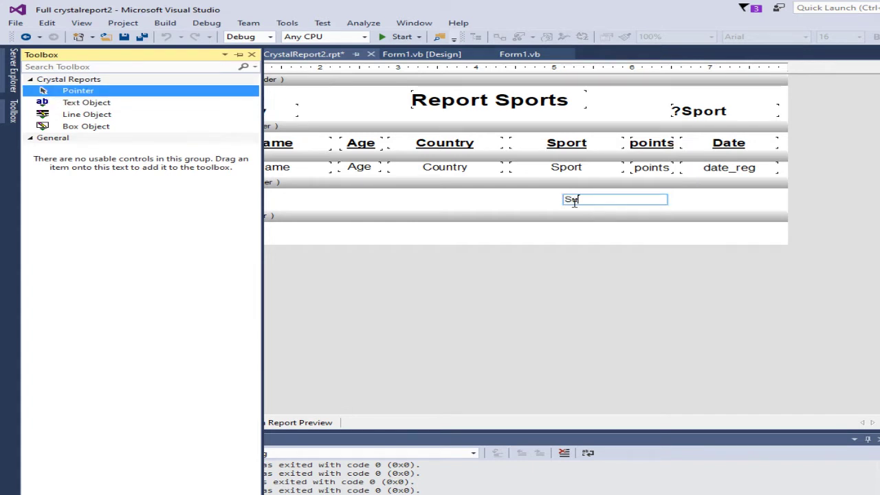
type("Sum Points:")
left_click(664, 199)
left_click_drag(668, 199, 628, 199)
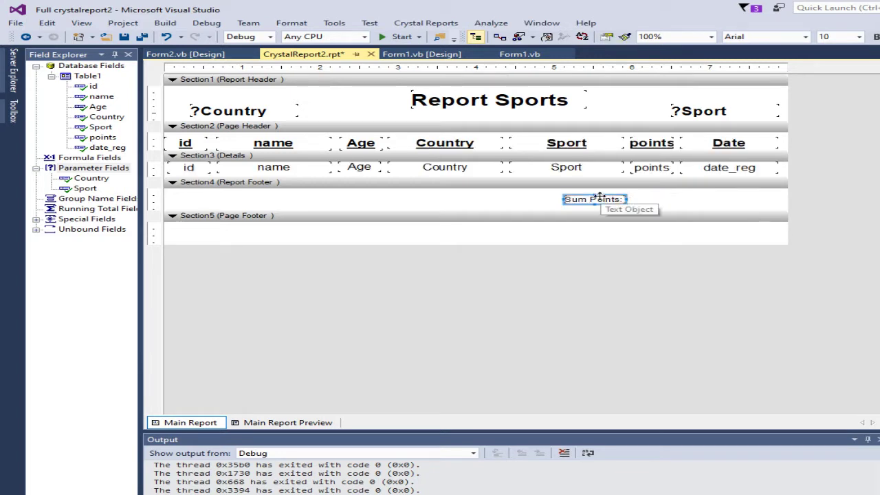
Step: Format the "Sum Points:" text object with font size 14 and Bold style
right_click(600, 196)
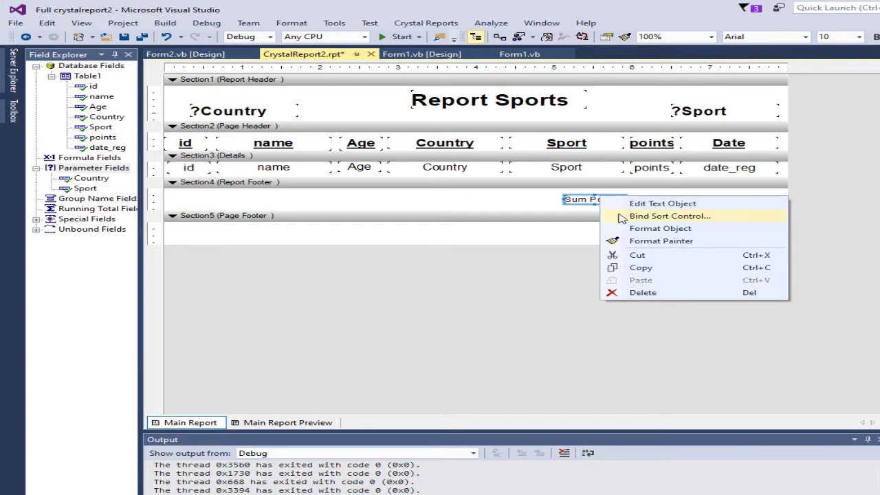
left_click(634, 230)
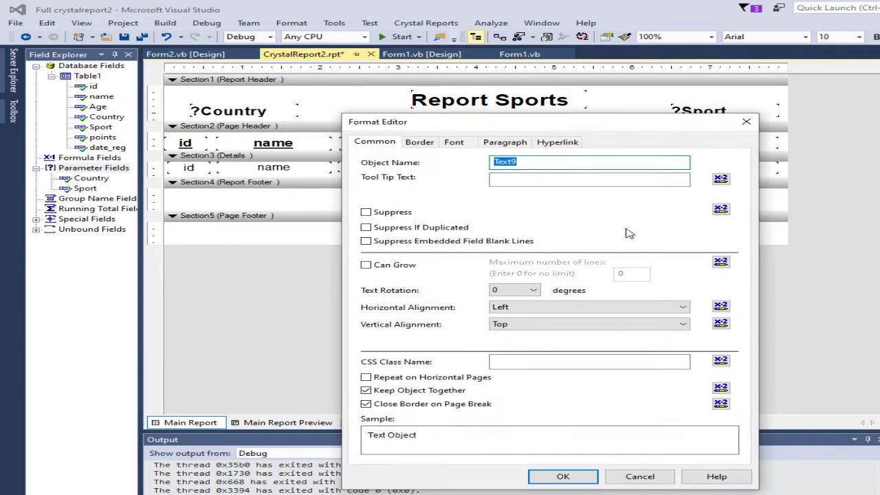
left_click(454, 143)
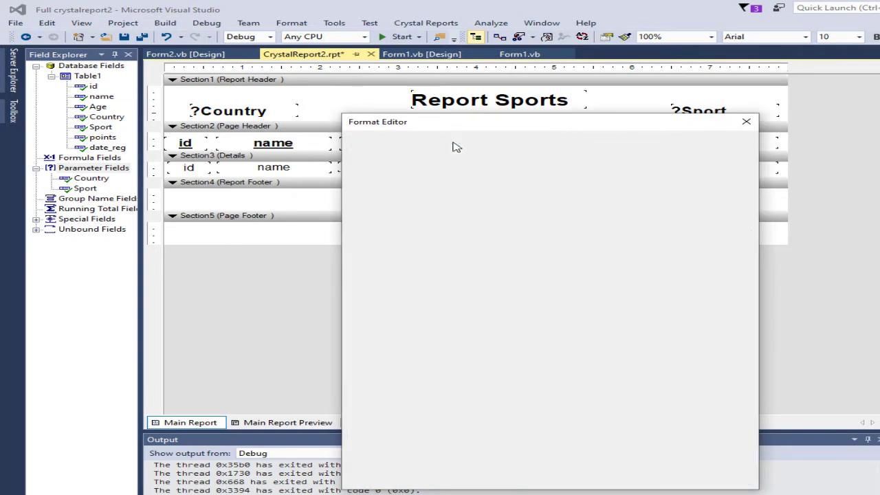
left_click(511, 200)
left_click(511, 200)
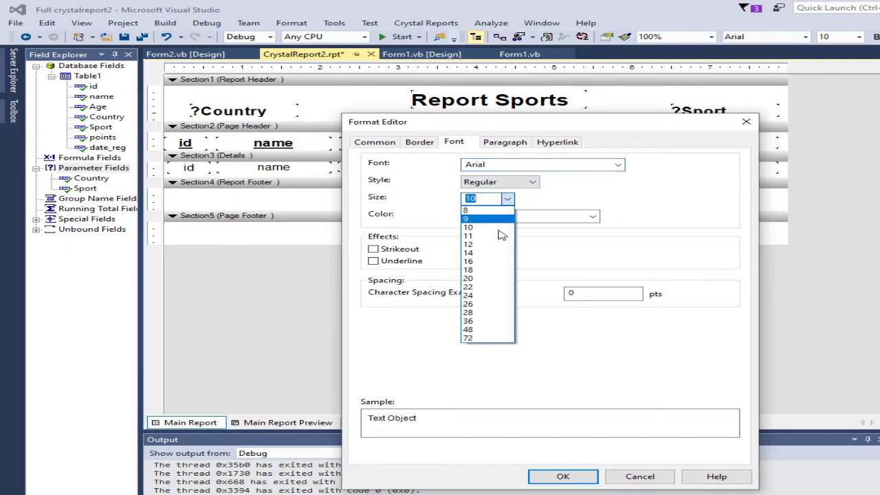
left_click(491, 254)
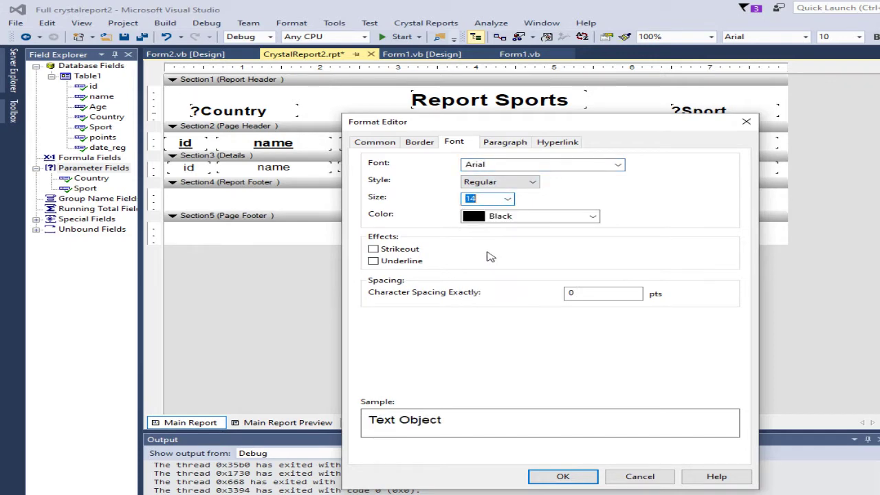
left_click(533, 182)
left_click(500, 211)
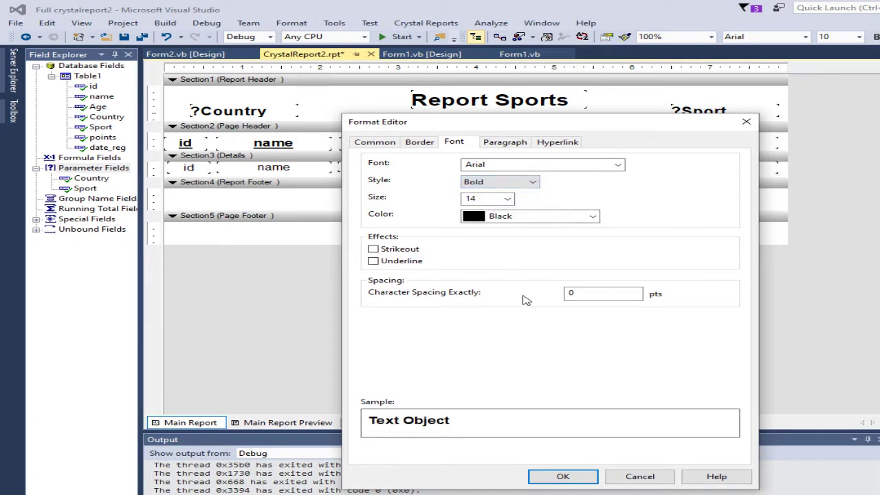
left_click(560, 476)
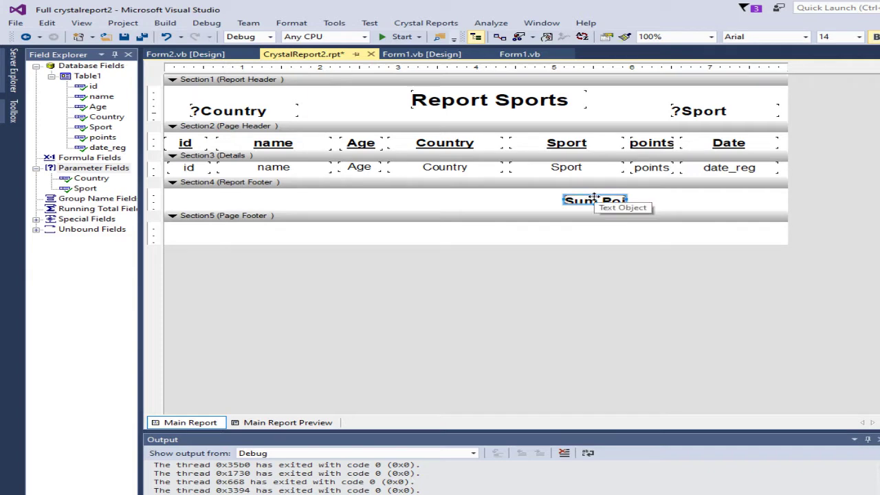
Step: Enlarge the "Sum Points:" text object to show its full text and move it under the Sport column, just before the points column
mouse_move(594, 196)
left_mouse_down()
mouse_move(647, 198)
mouse_move(603, 206)
left_mouse_up()
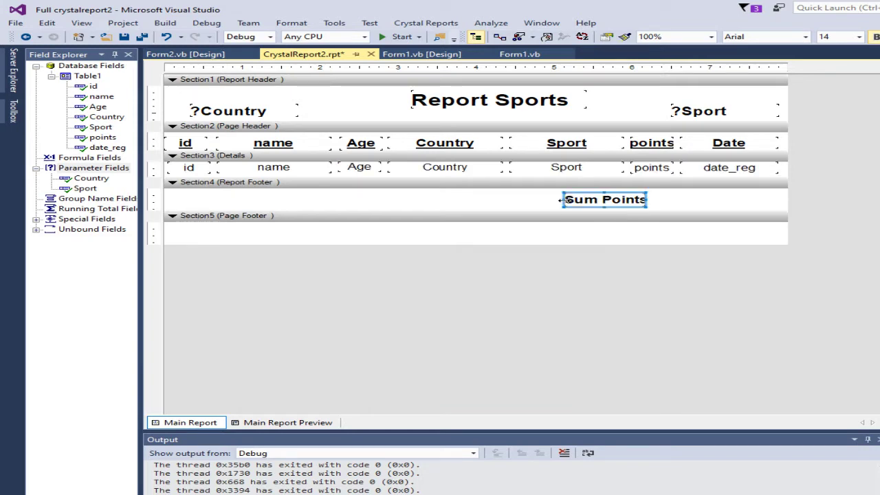
left_click_drag(650, 200, 661, 199)
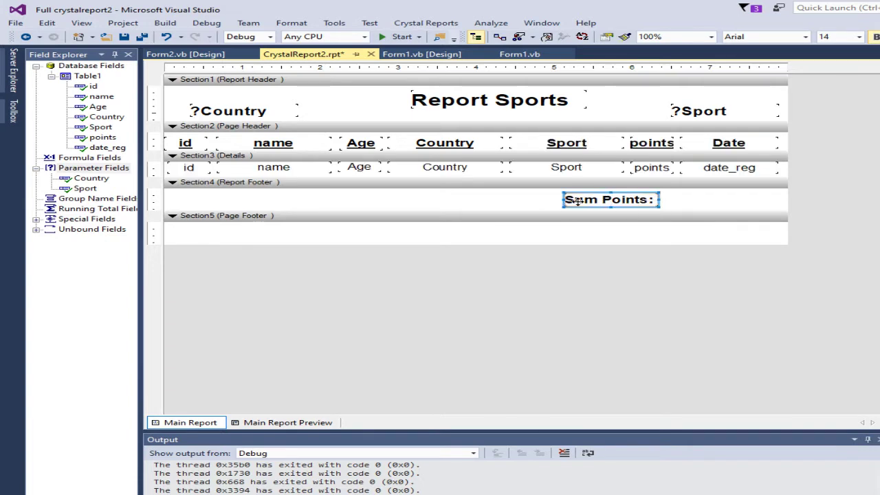
left_click_drag(577, 200, 558, 197)
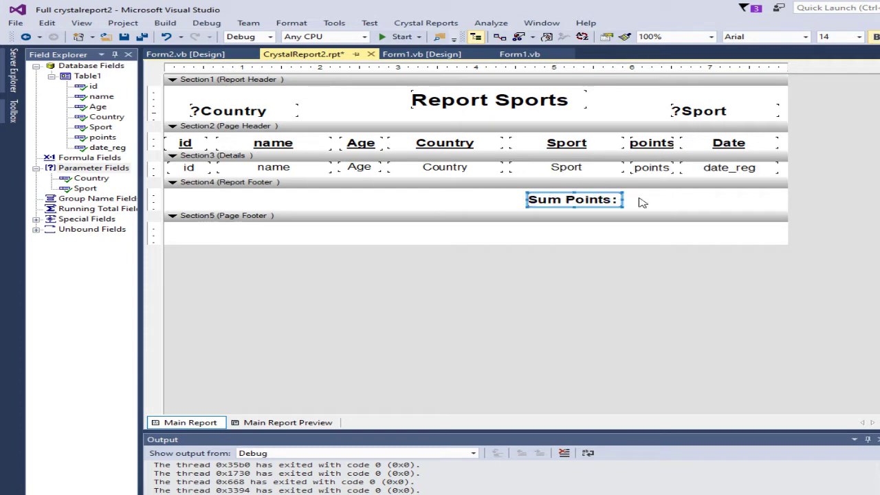
left_click(643, 202)
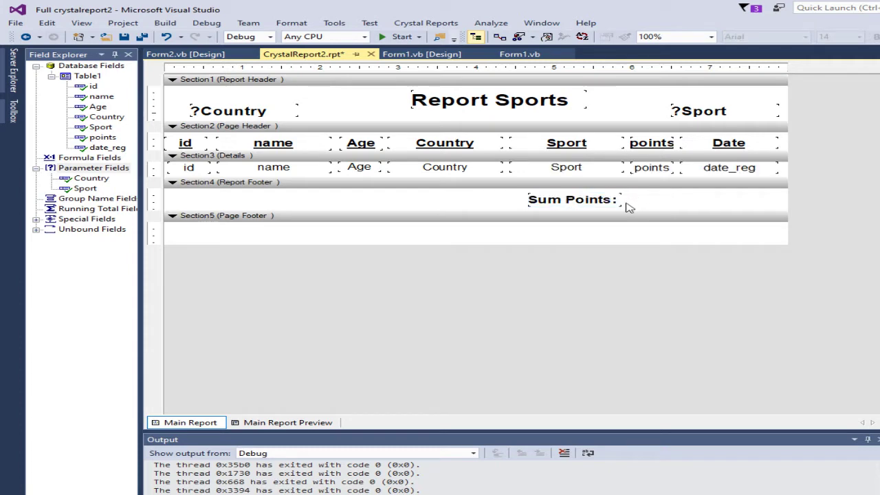
Step: Create a new formula field named Sum1 and open it in the Formula Editor
right_click(107, 158)
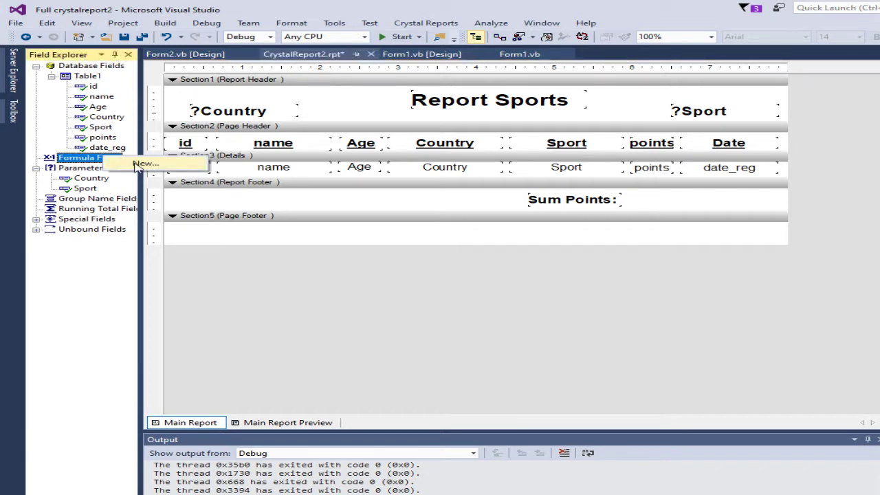
left_click(141, 164)
type("Su")
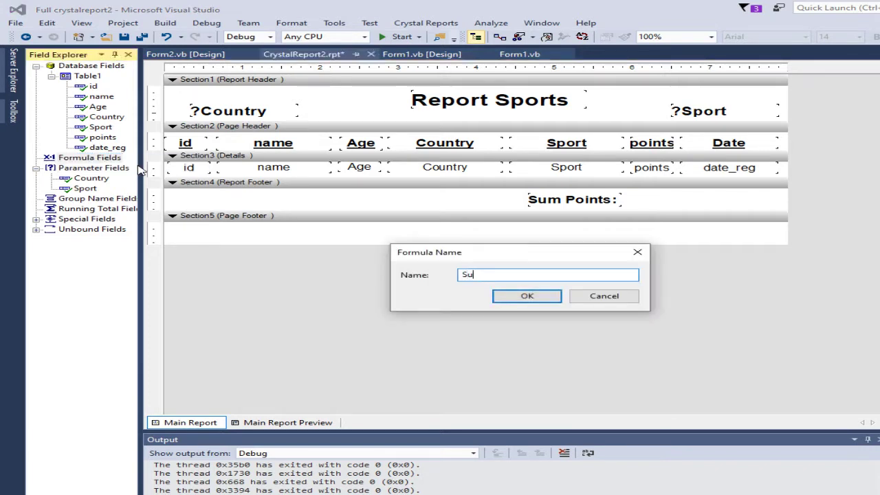
type("m1")
left_click(518, 298)
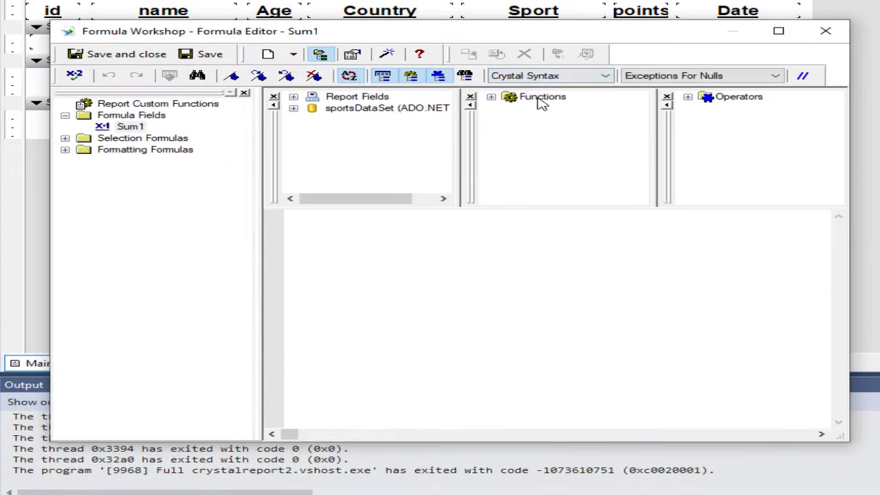
Step: Insert the Sum (fld) function from the Summary functions into the Sum1 formula
left_click(492, 99)
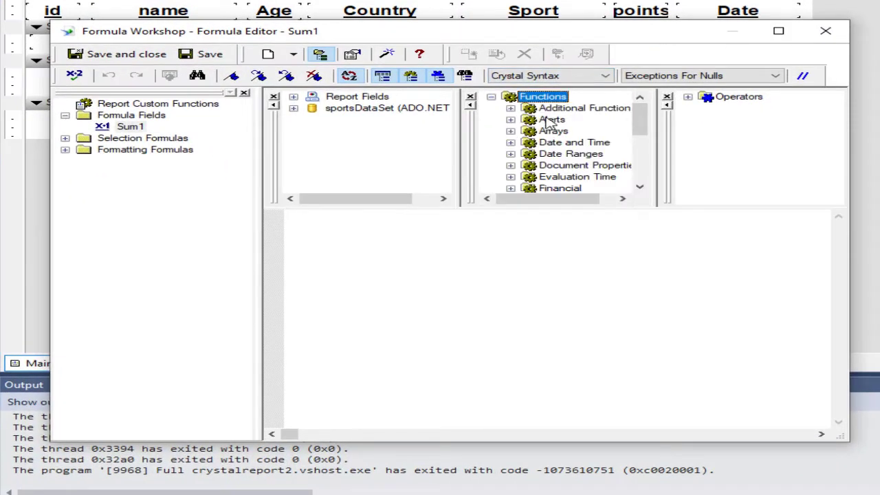
scroll(564, 120, "down", 4)
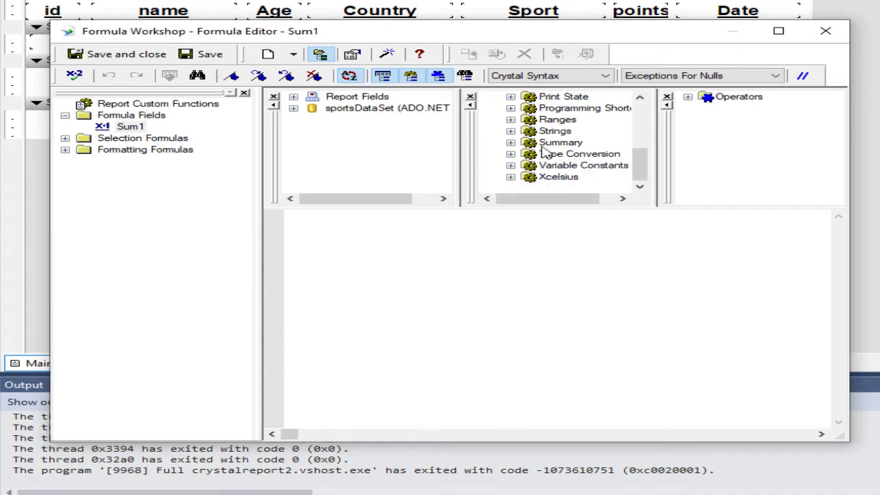
left_click(576, 144)
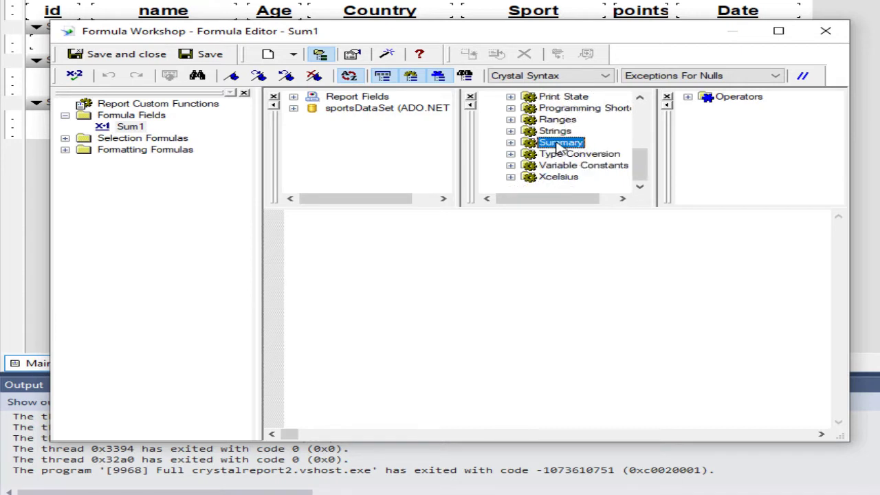
left_click(511, 143)
scroll(602, 150, "down", 2)
scroll(598, 150, "down", 8)
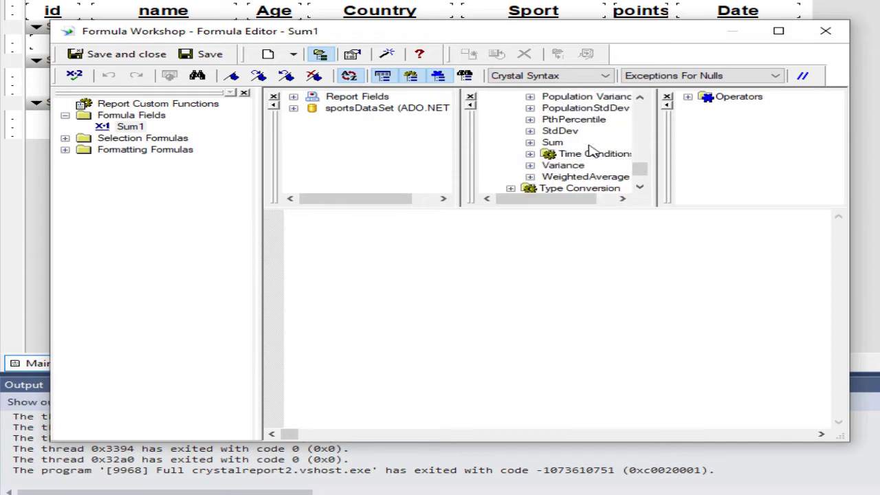
left_click(552, 142)
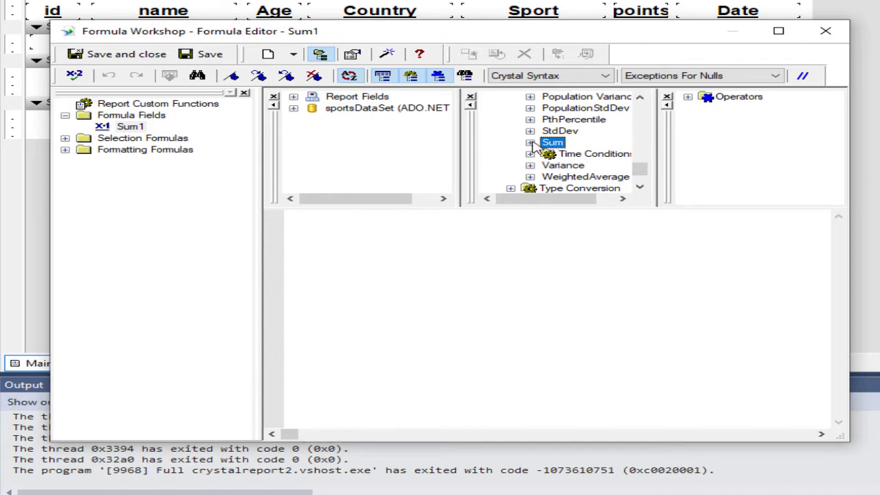
left_click(530, 143)
left_click(583, 155)
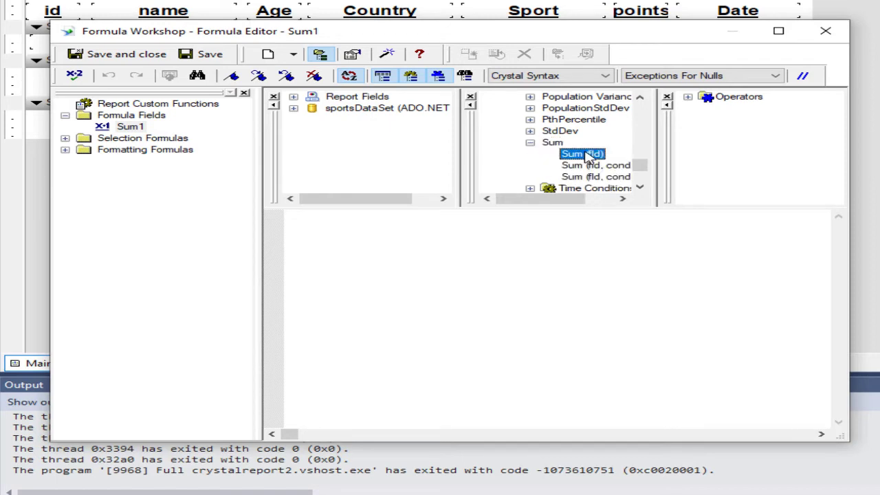
double_click(583, 155)
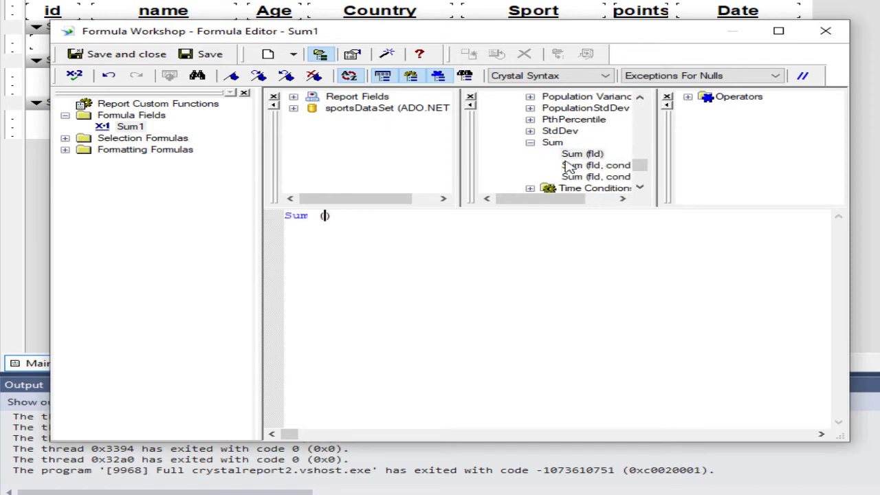
Step: Use the points field of Table1 as the Sum argument, then save and close the formula
left_click(294, 109)
left_click(313, 121)
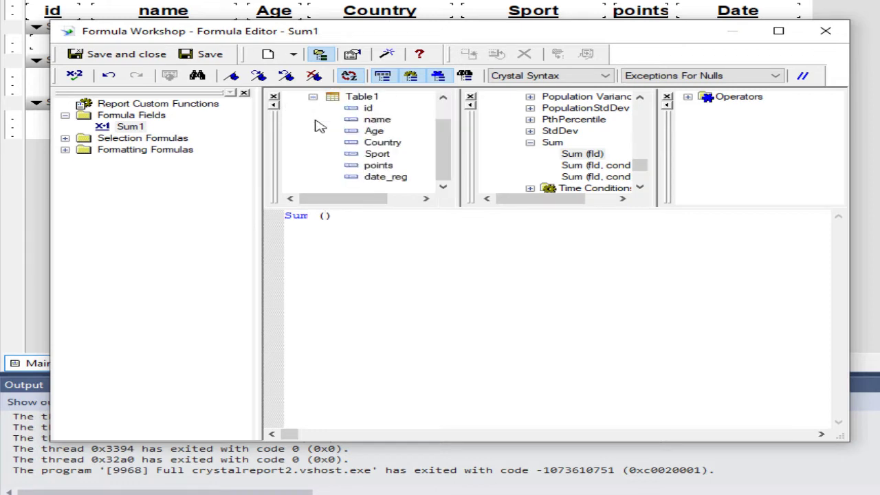
left_click(385, 166)
double_click(379, 166)
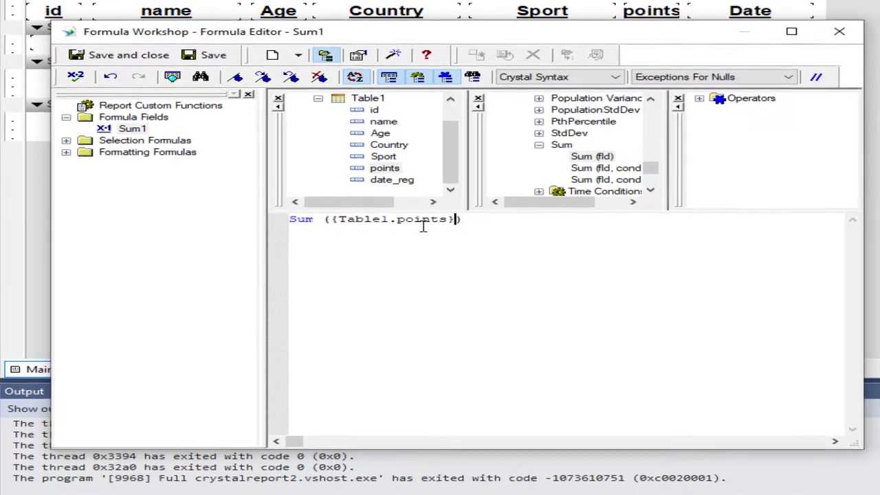
left_click(118, 61)
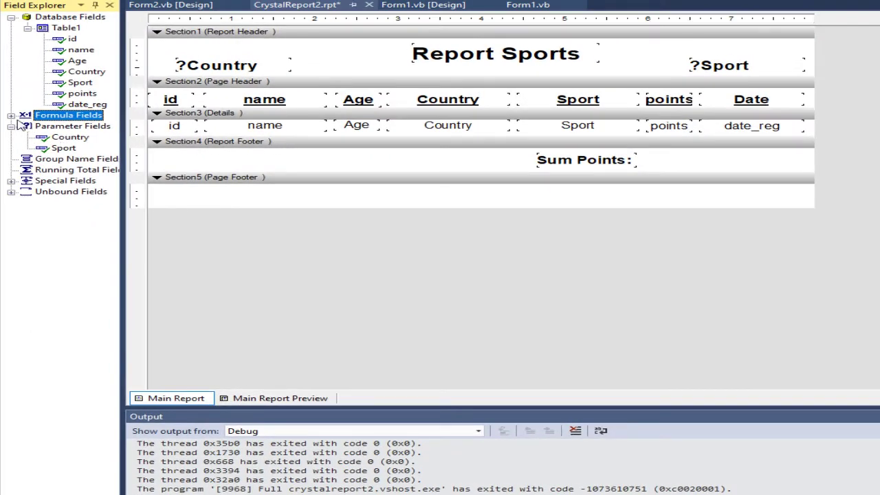
Step: Place the Sum1 formula field in the Report Footer beside the "Sum Points:" label and increase its height
left_click(11, 117)
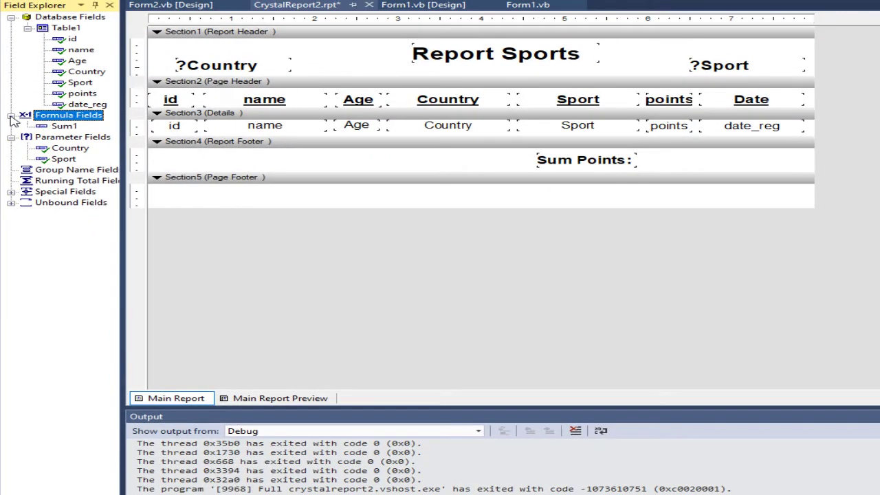
left_click(65, 126)
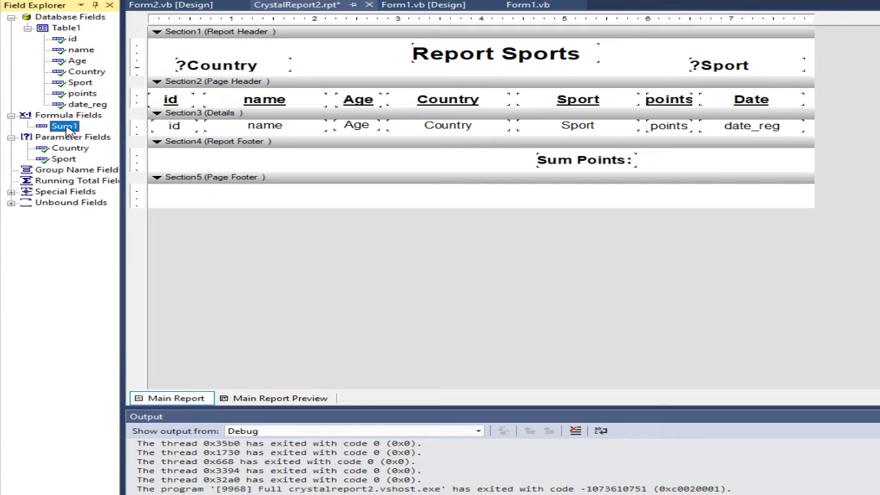
left_click_drag(69, 131, 653, 161)
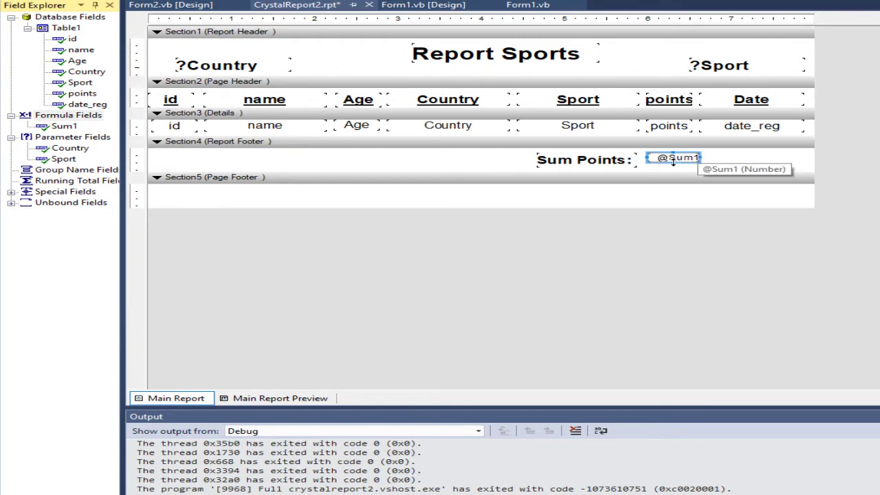
left_click(673, 162)
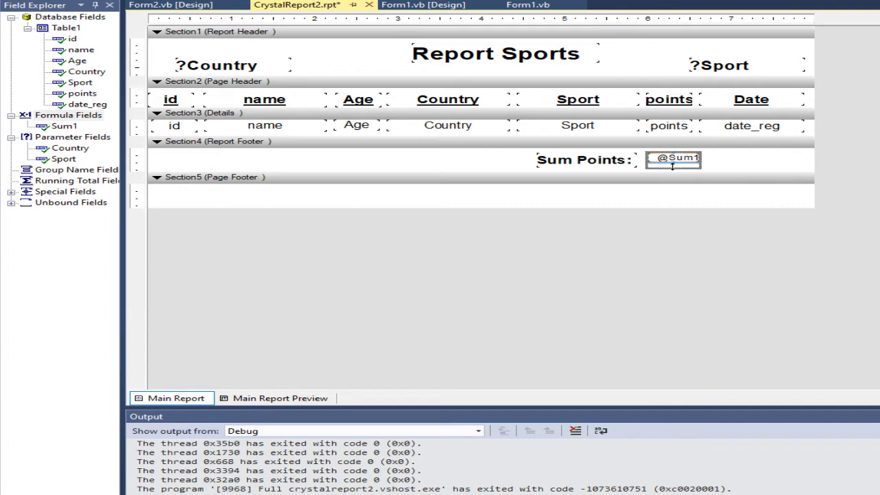
left_click(672, 166)
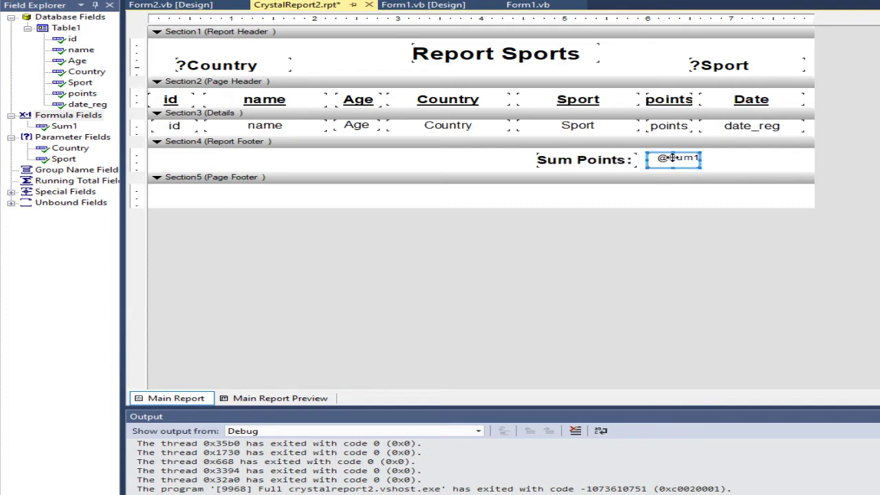
Step: Customize the number format of the Sum1 field in the Report Footer, setting Decimals to 1 (no decimal places)
right_click(673, 158)
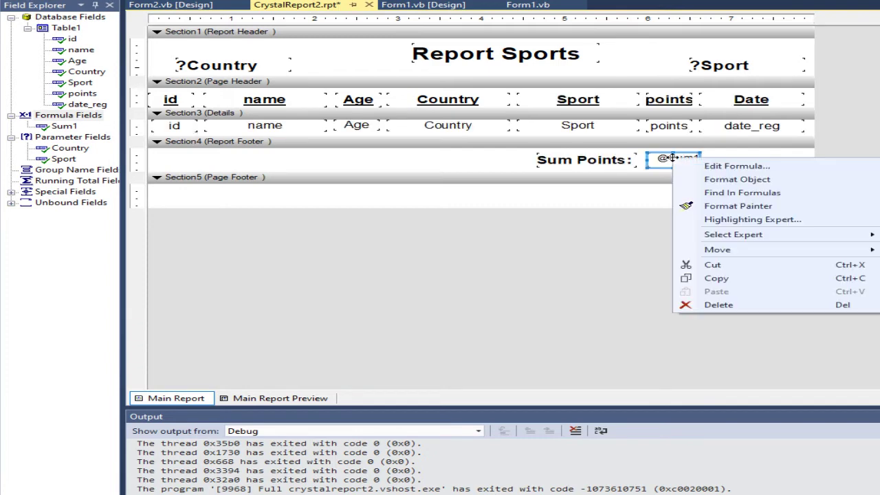
left_click(729, 180)
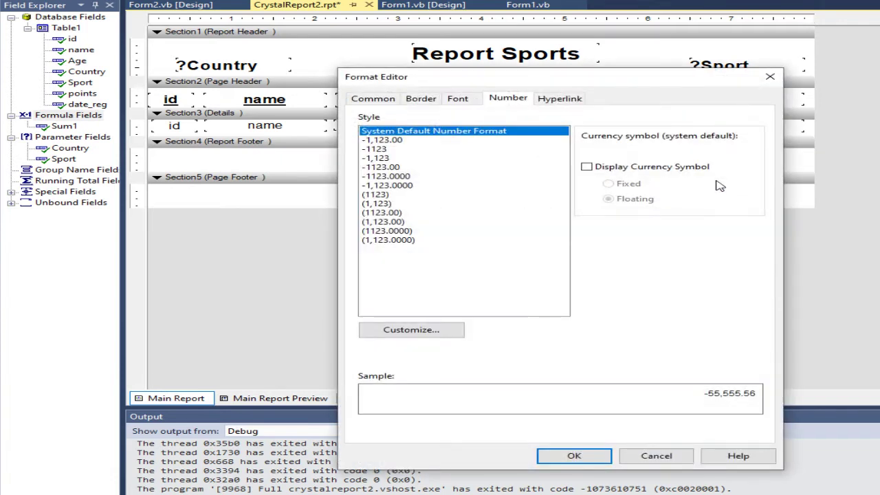
left_click(443, 335)
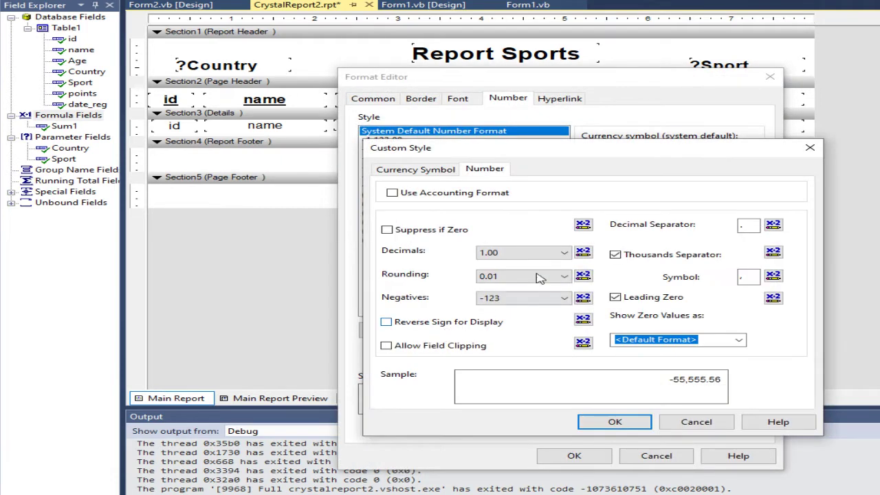
left_click(495, 252)
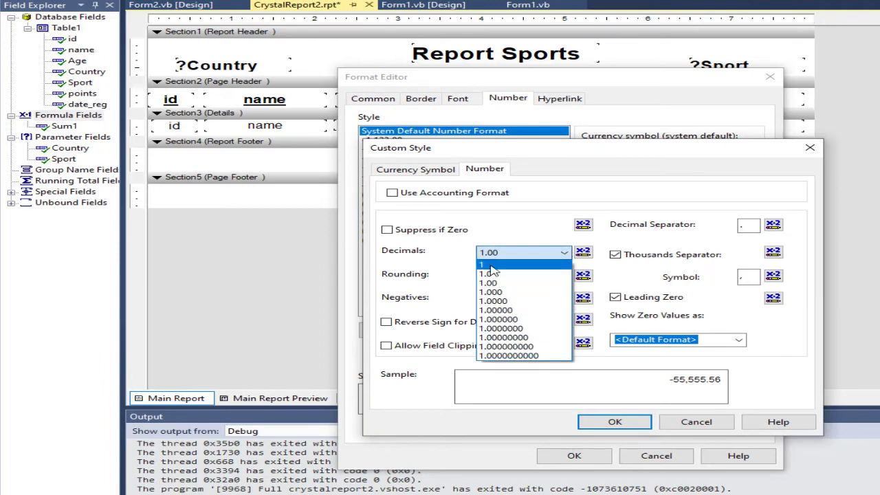
left_click(491, 265)
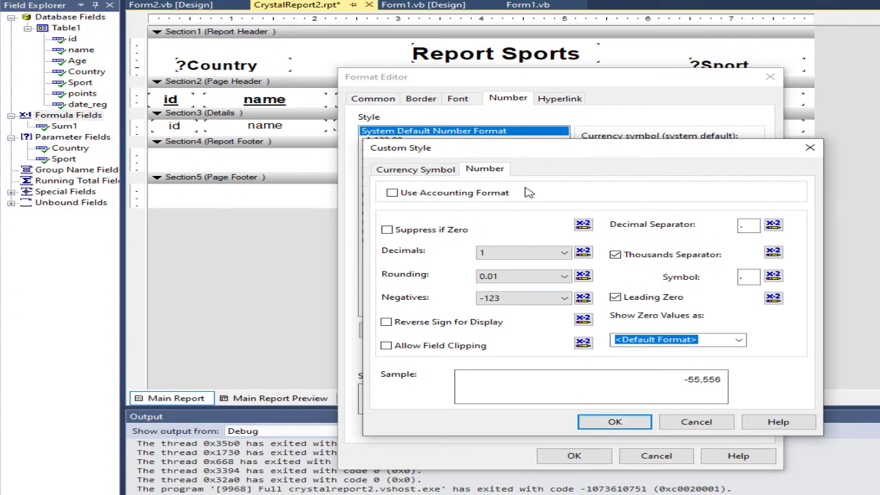
left_click(605, 422)
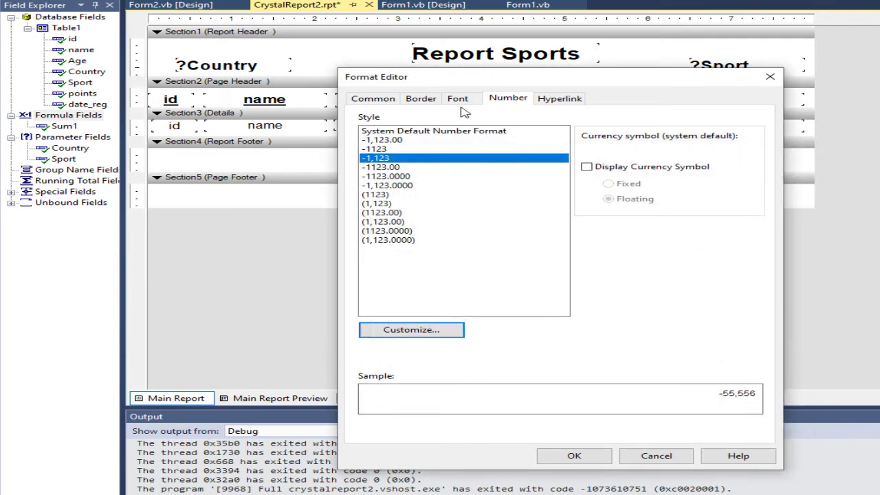
Step: Set the Sum1 field's font to Bold, size 14, apply the formatting, and widen the field slightly
left_click(460, 100)
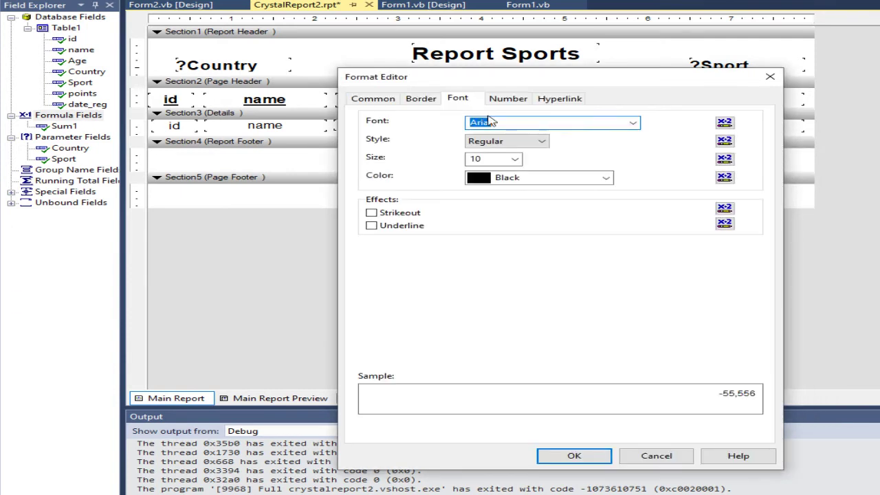
left_click(516, 159)
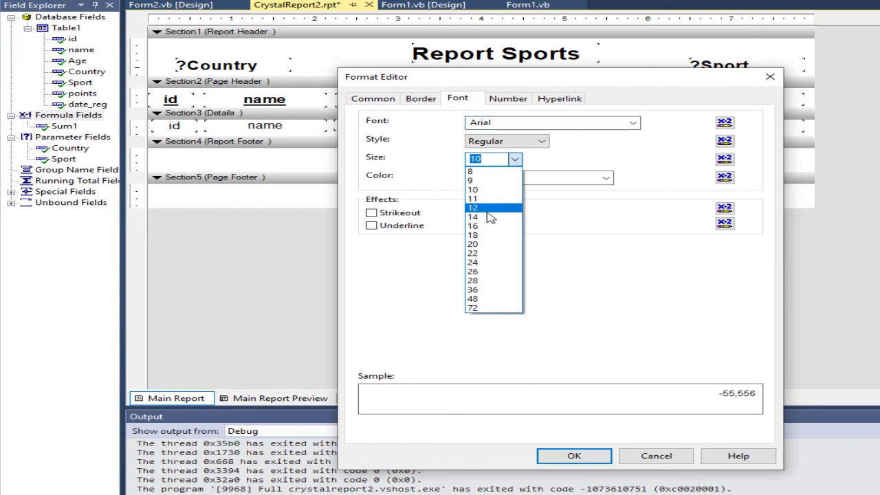
left_click(498, 216)
left_click(545, 141)
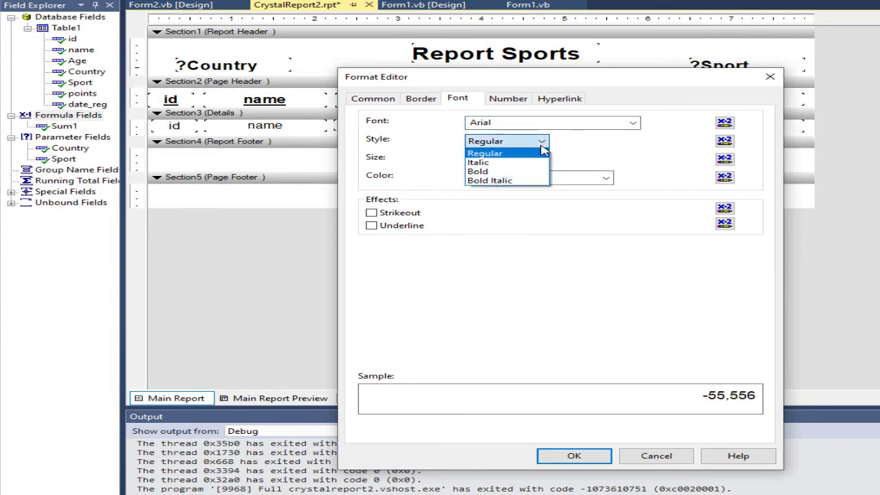
left_click(492, 172)
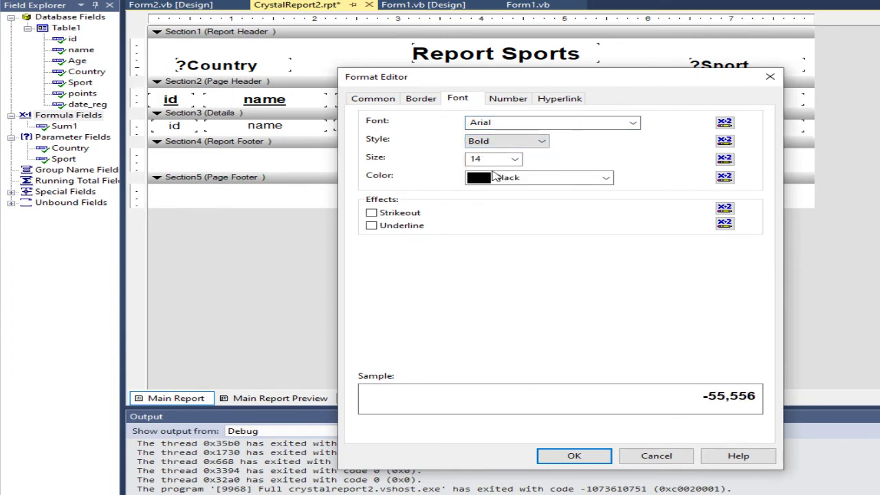
left_click(575, 456)
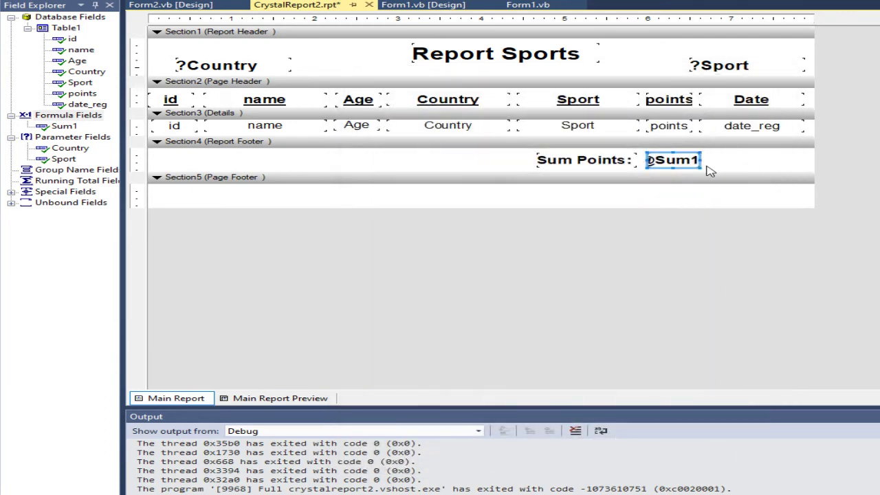
left_click_drag(703, 160, 713, 159)
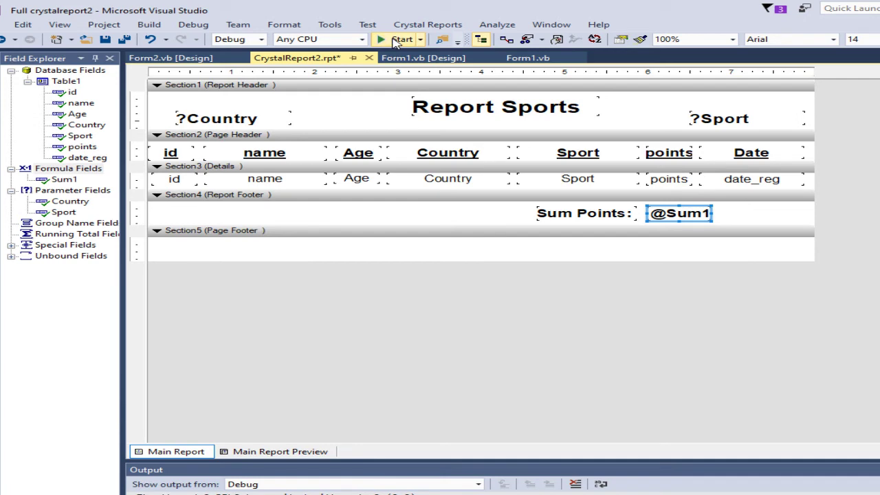
Step: Run the application and open the unfiltered report maximized to check its points total, closing the report window when done
left_click(395, 39)
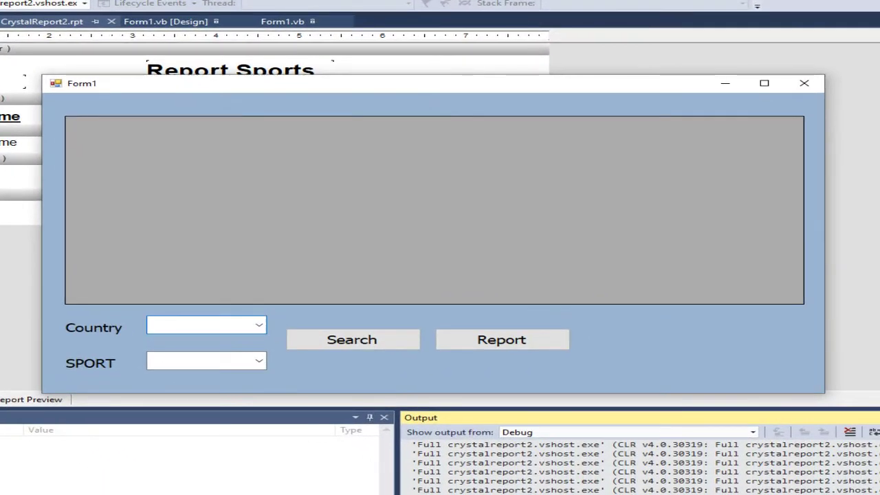
left_click(500, 341)
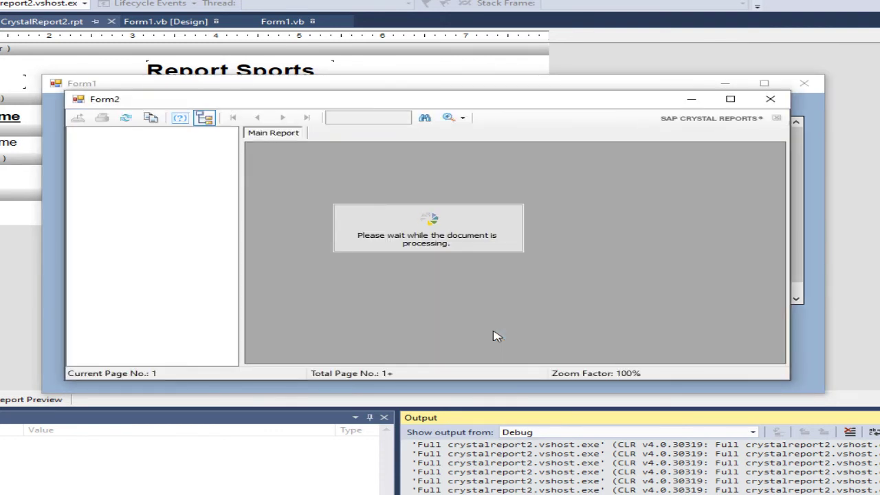
left_click(730, 99)
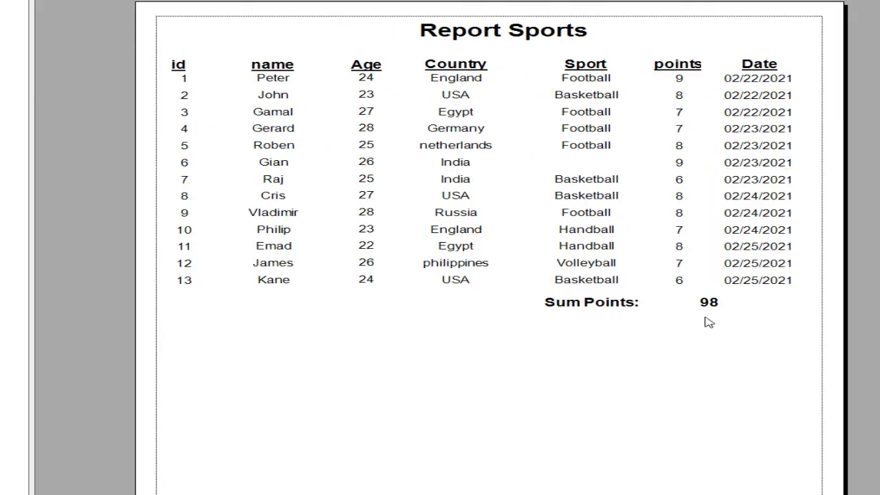
left_click(639, 304)
left_click(758, 195)
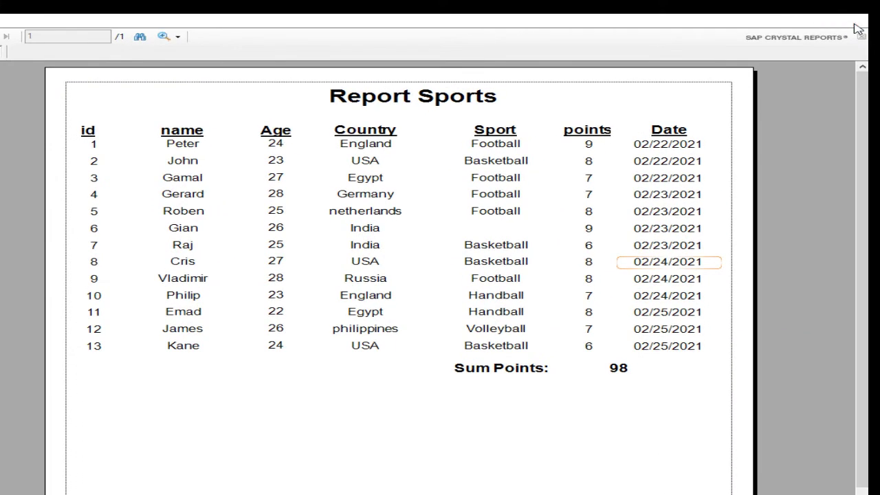
left_click(854, 22)
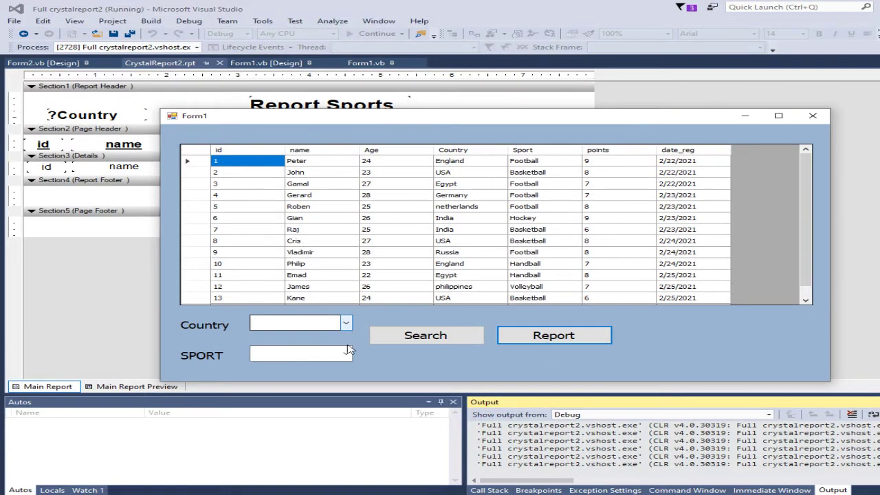
Step: Generate the report for the sport Football, check its points total in the maximized report, and close the report and application
left_click(346, 353)
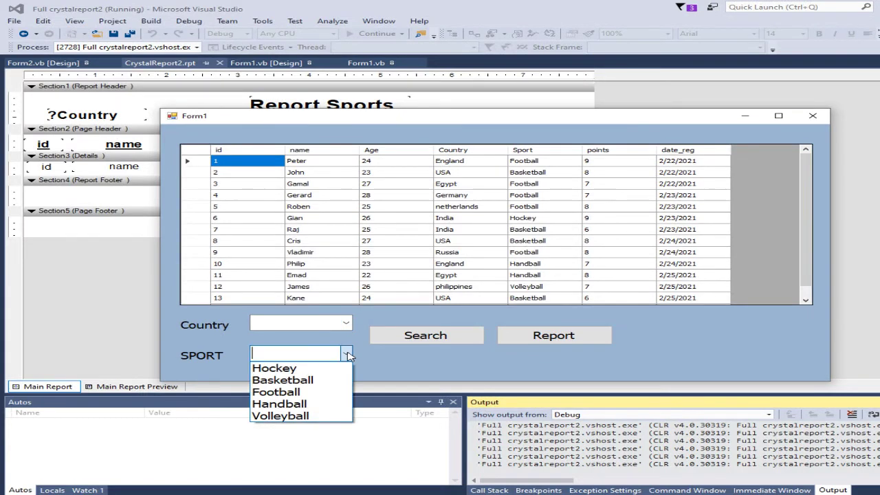
left_click(301, 391)
left_click(564, 341)
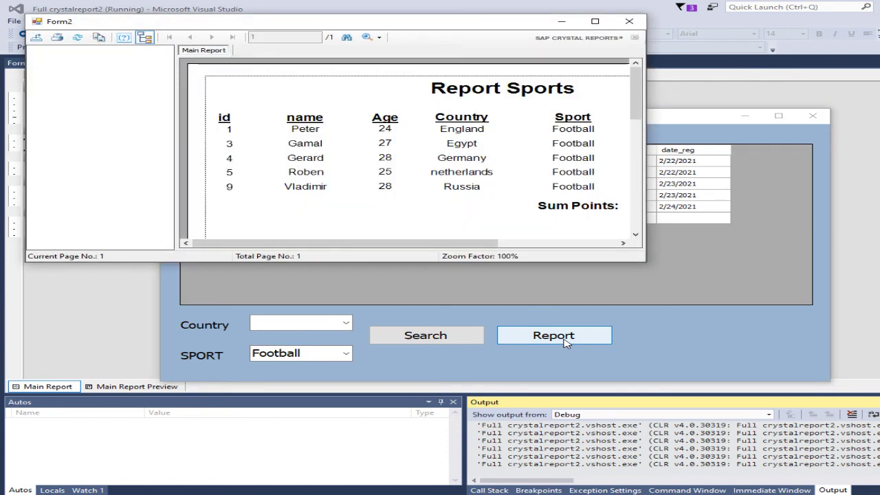
left_click(594, 22)
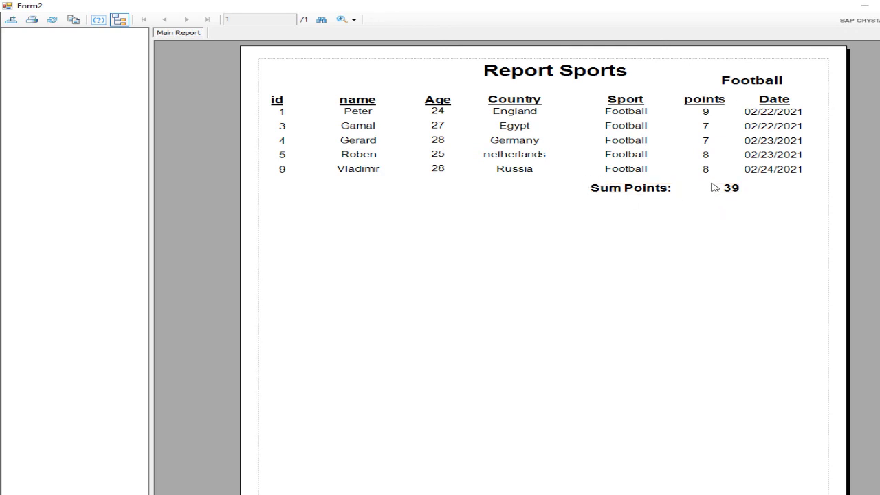
left_click(861, 8)
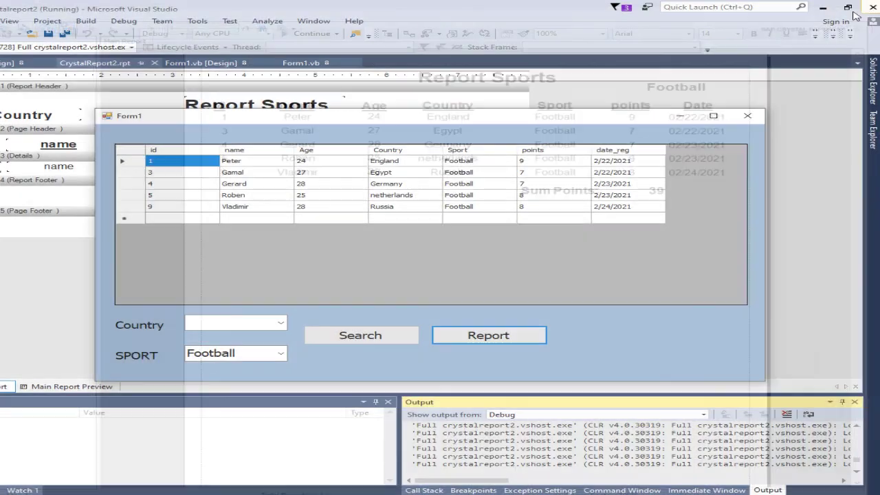
left_click(746, 117)
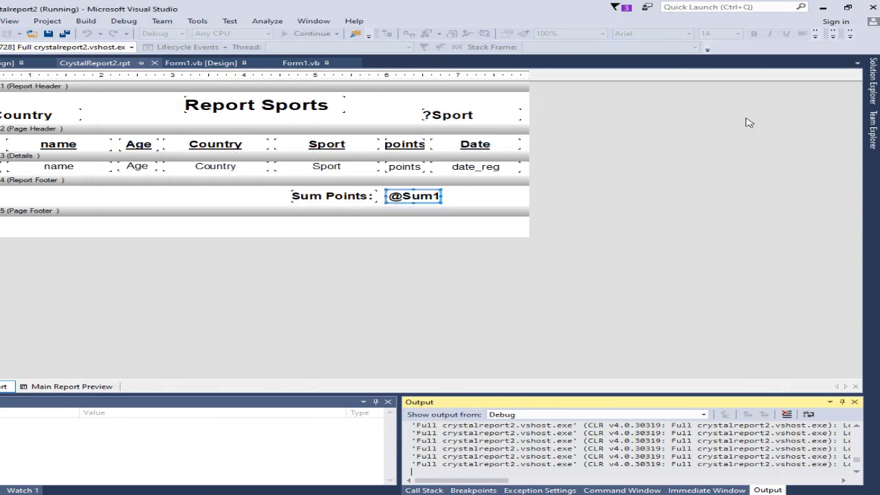